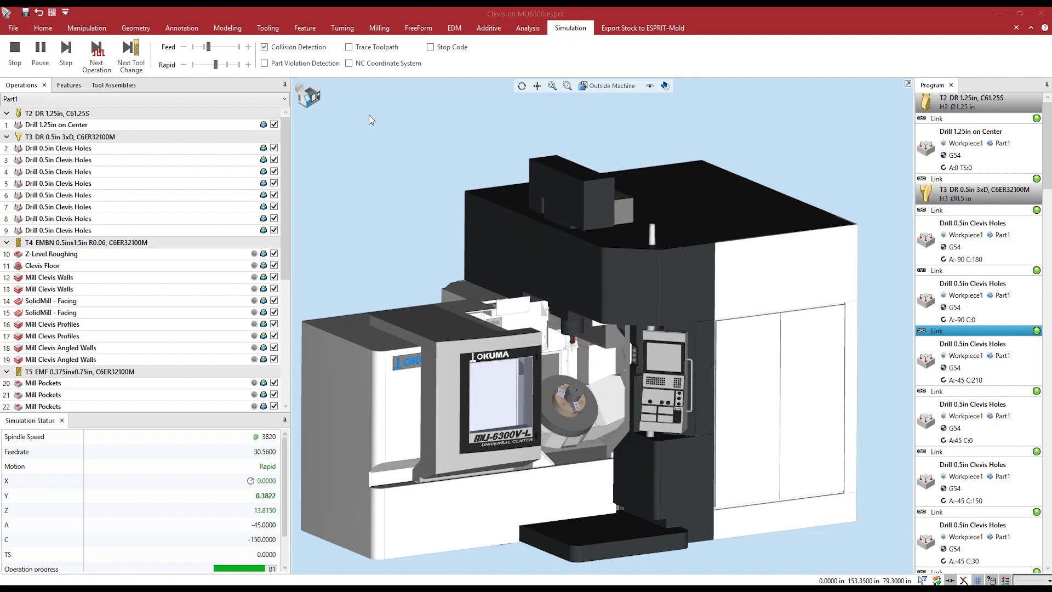
- Stop the running simulation of the Clevis drilling operations on the Okuma MU-6300V-L
click(15, 50)
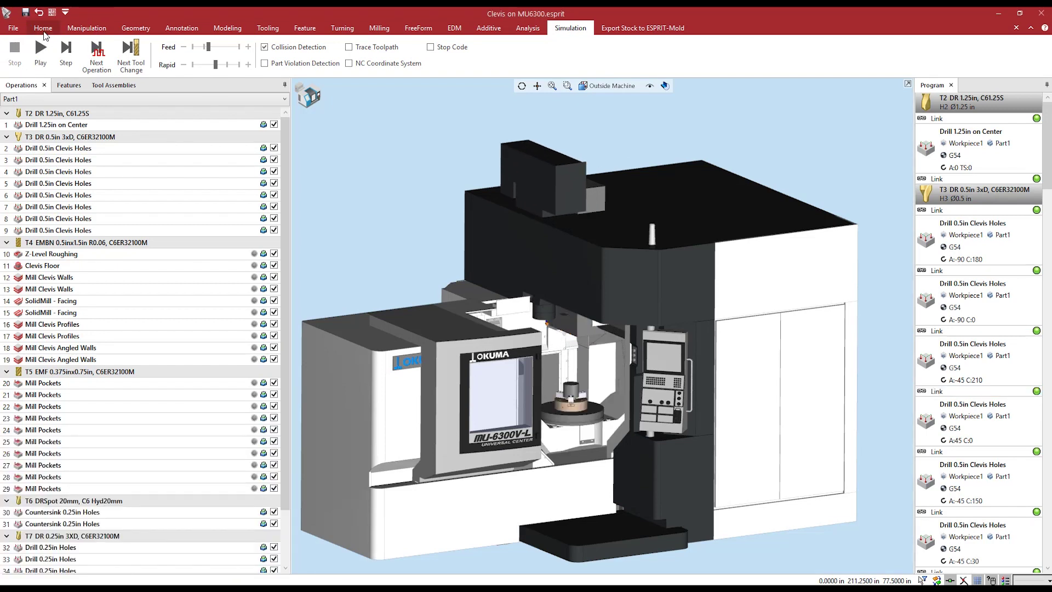
- Run Rebuild All from the Home tab to recalculate every operation's toolpath
click(43, 30)
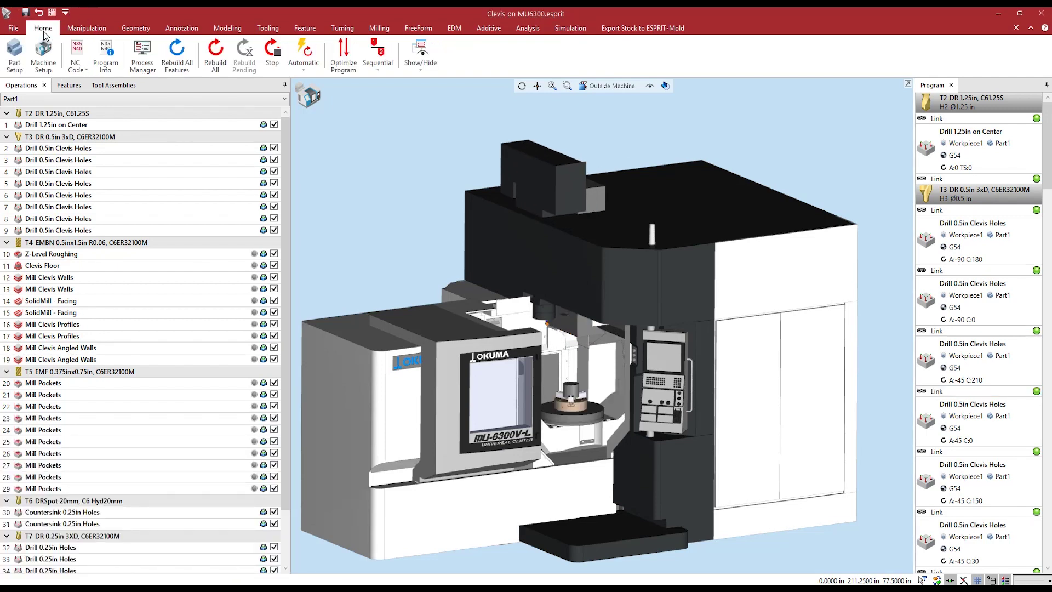
click(215, 55)
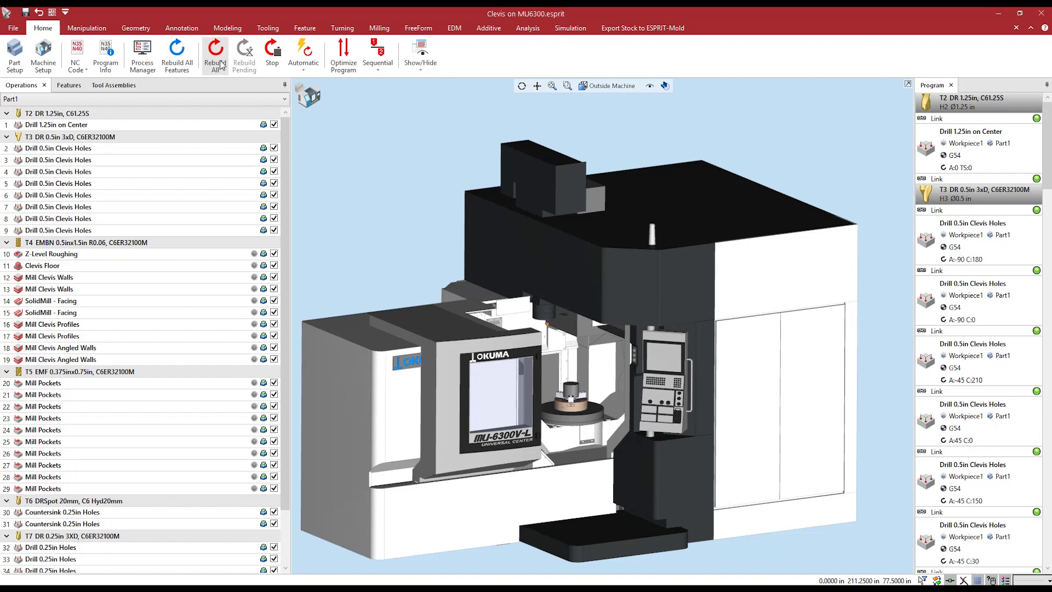
- Rebuild only operation 3, Drill 0.5in Clevis Holes, with Rebuild Selected Part Operations
right_click(126, 163)
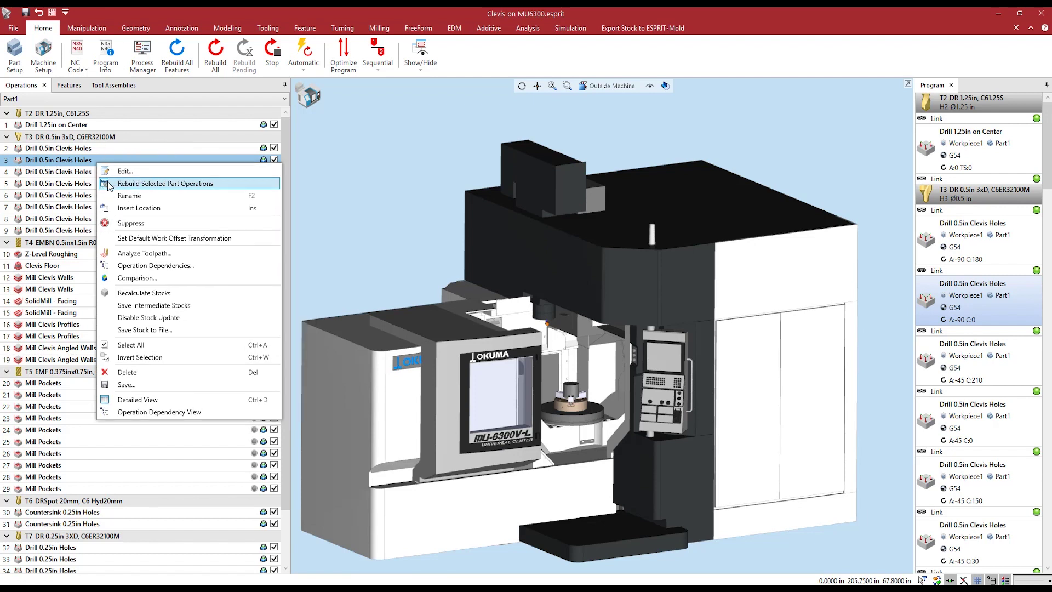
click(109, 184)
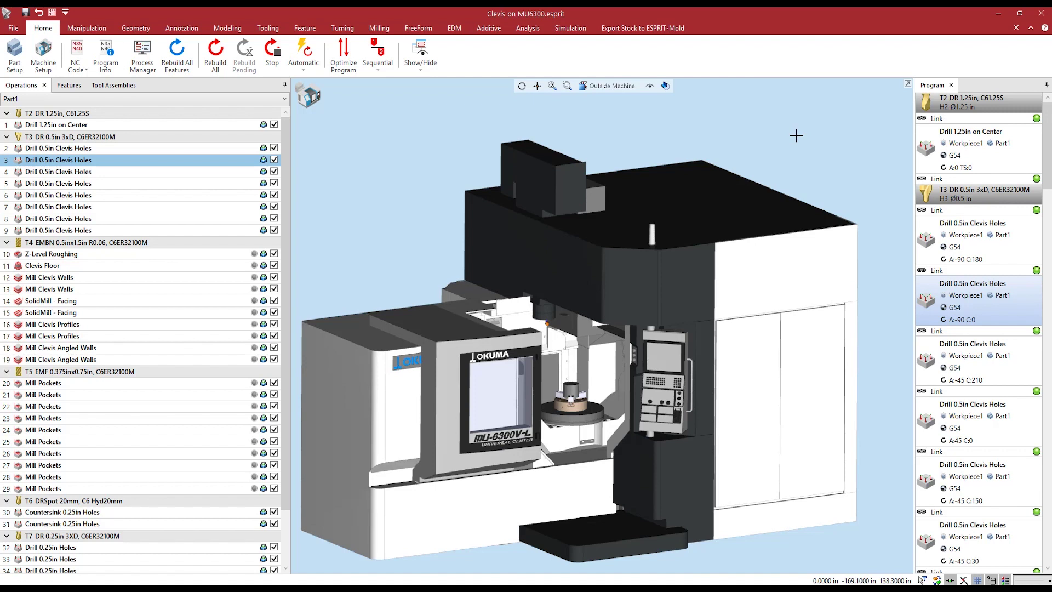
- Start Rebuild All, then stop it so operations from Mill Pockets onward stay pending
click(215, 64)
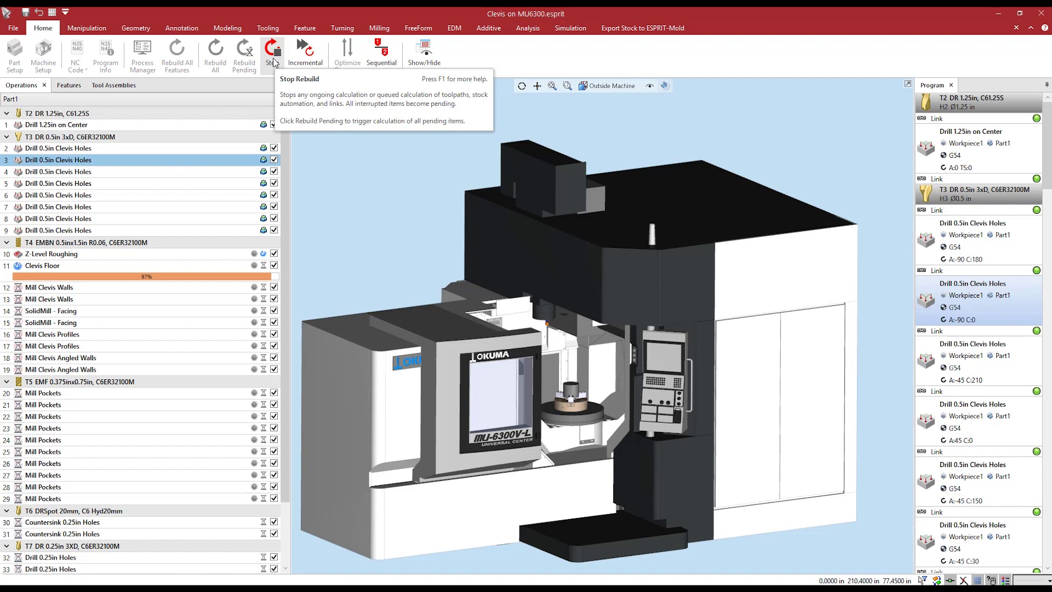
click(273, 62)
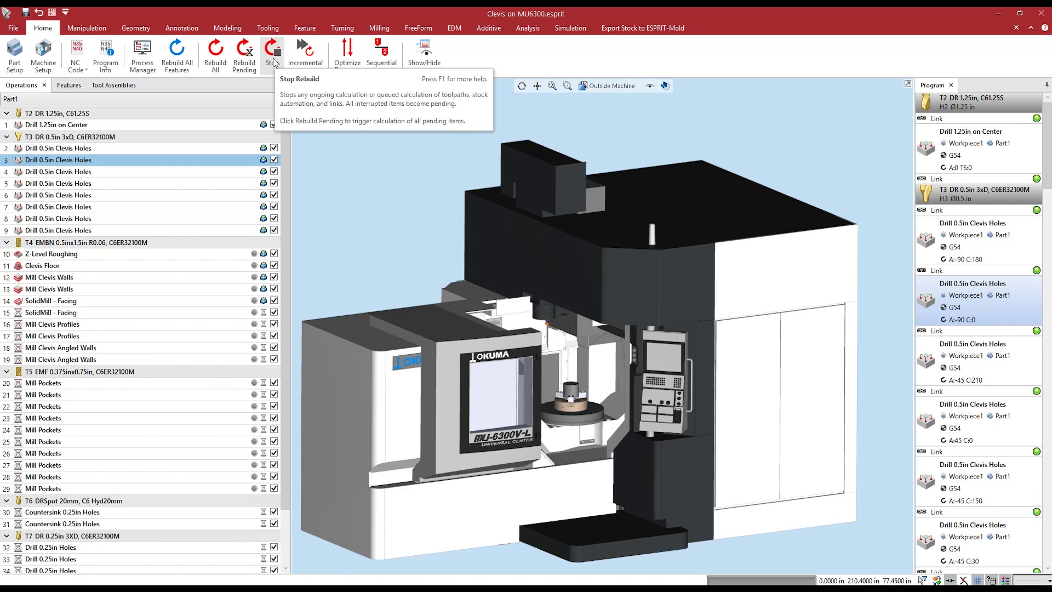
click(274, 62)
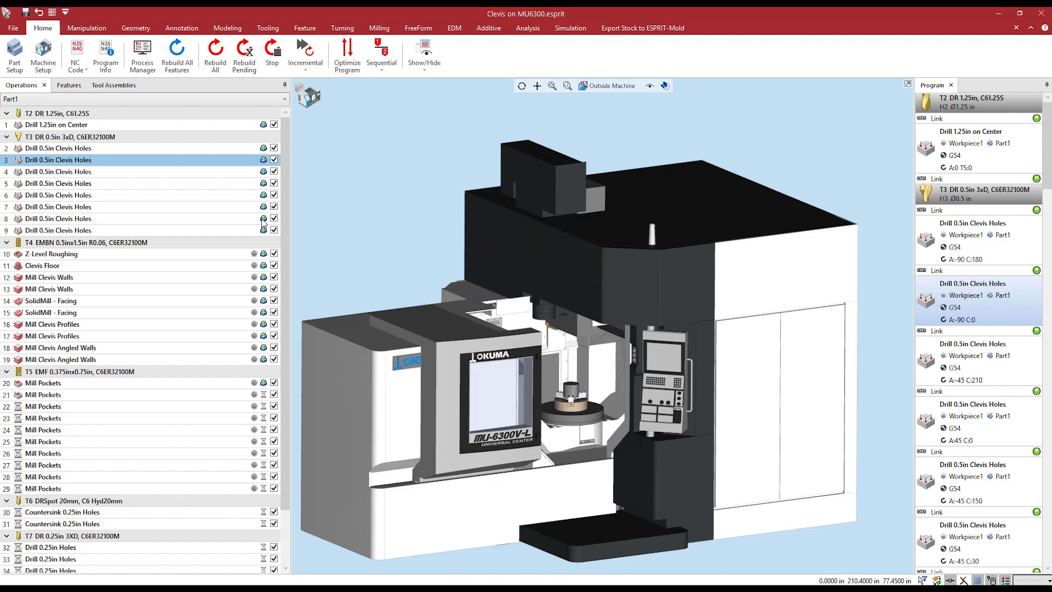
- Rebuild the pending operations, then list the Automatic, Incremental and On-Demand rebuild modes
click(248, 59)
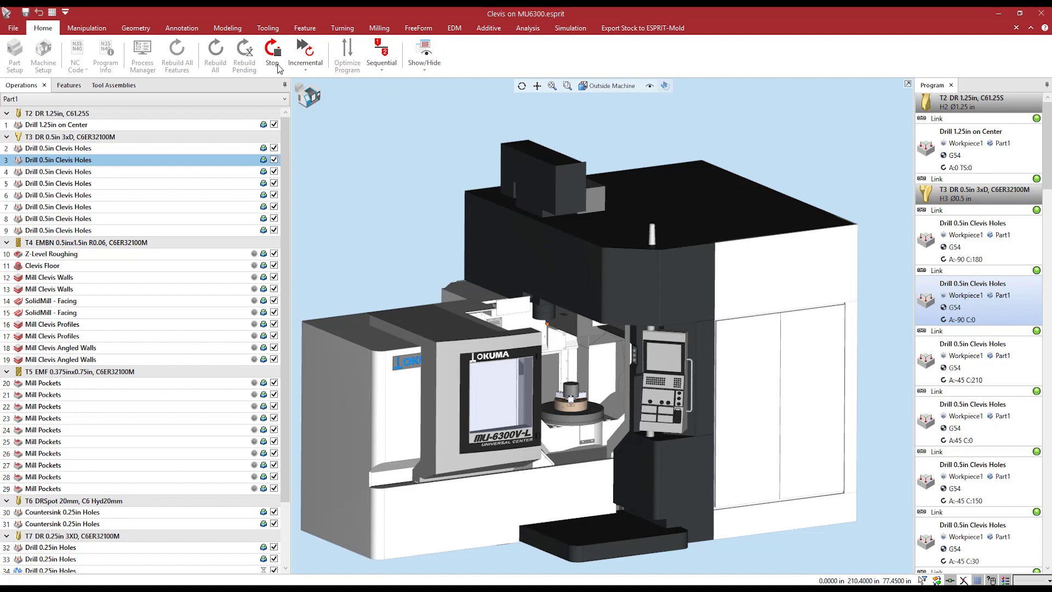
click(311, 65)
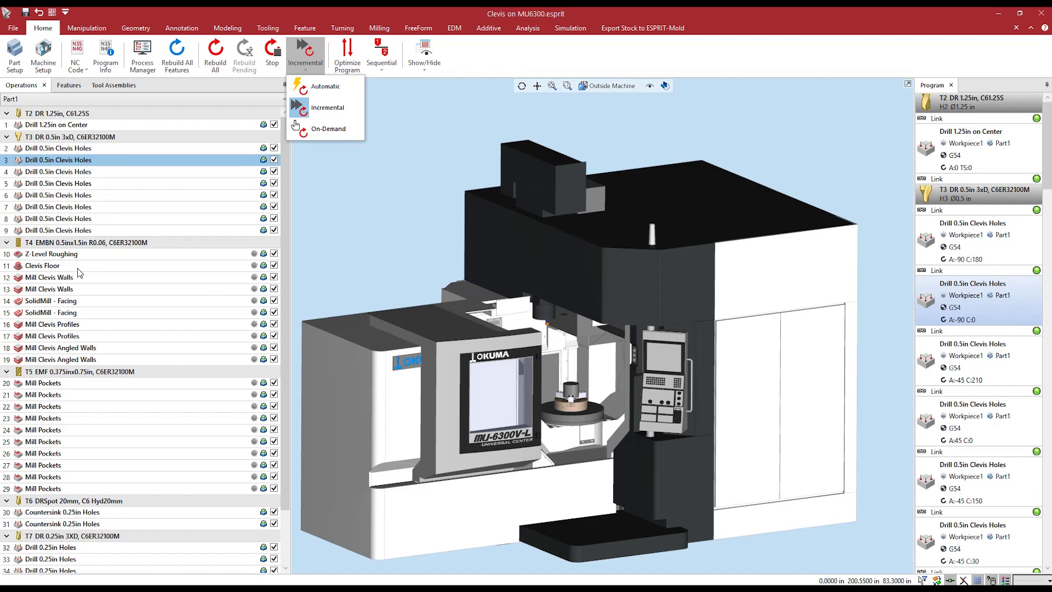
- Rebuild operation 13, Mill Clevis Walls, alone, leaving SolidMill - Facing onward pending
right_click(68, 289)
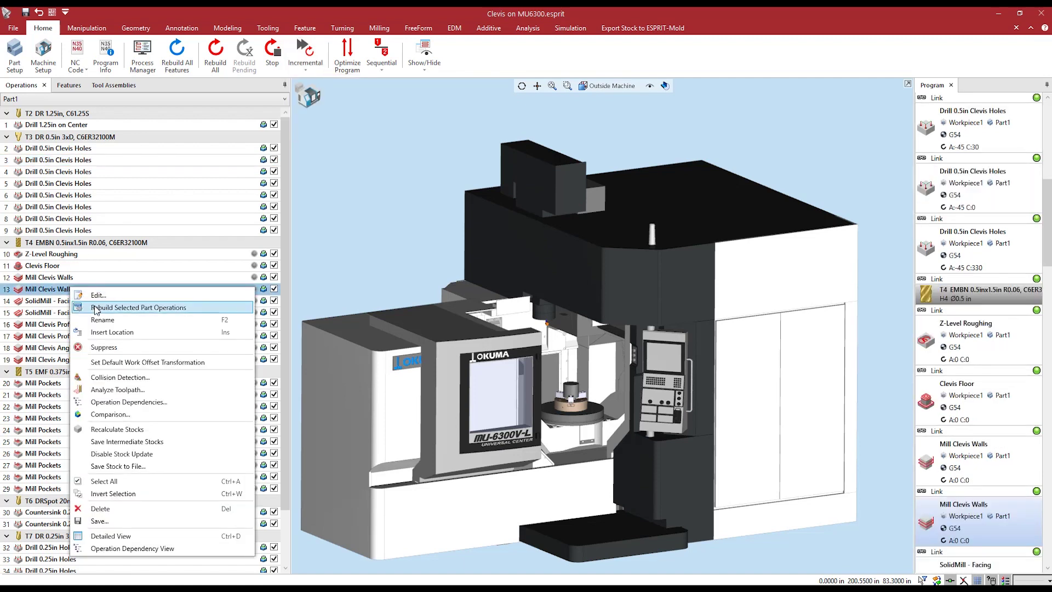
click(96, 308)
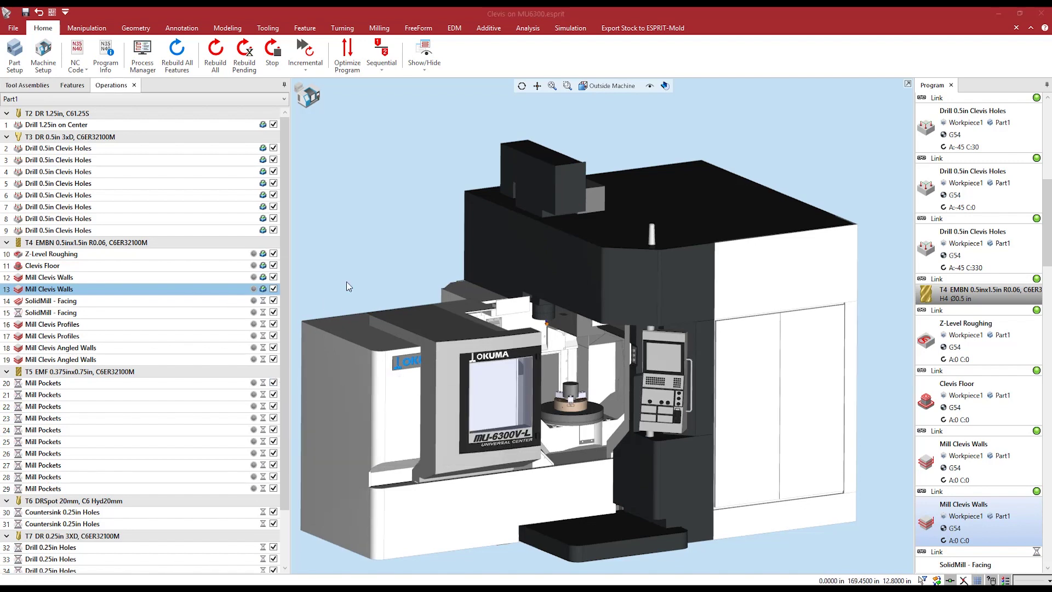
- Change the rebuild mode from Incremental to On-Demand
click(321, 67)
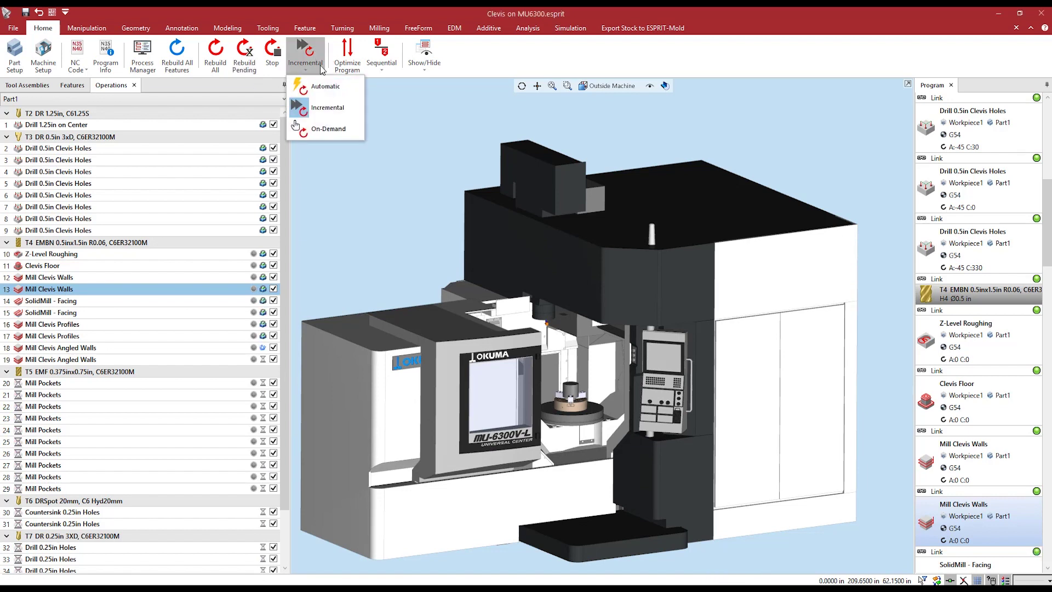
click(334, 136)
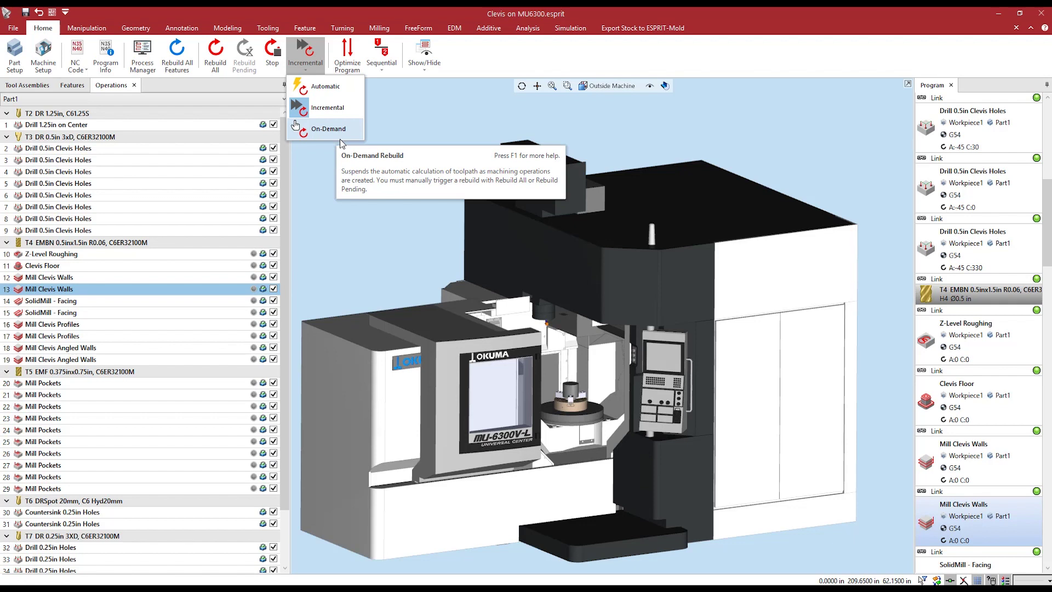
click(334, 131)
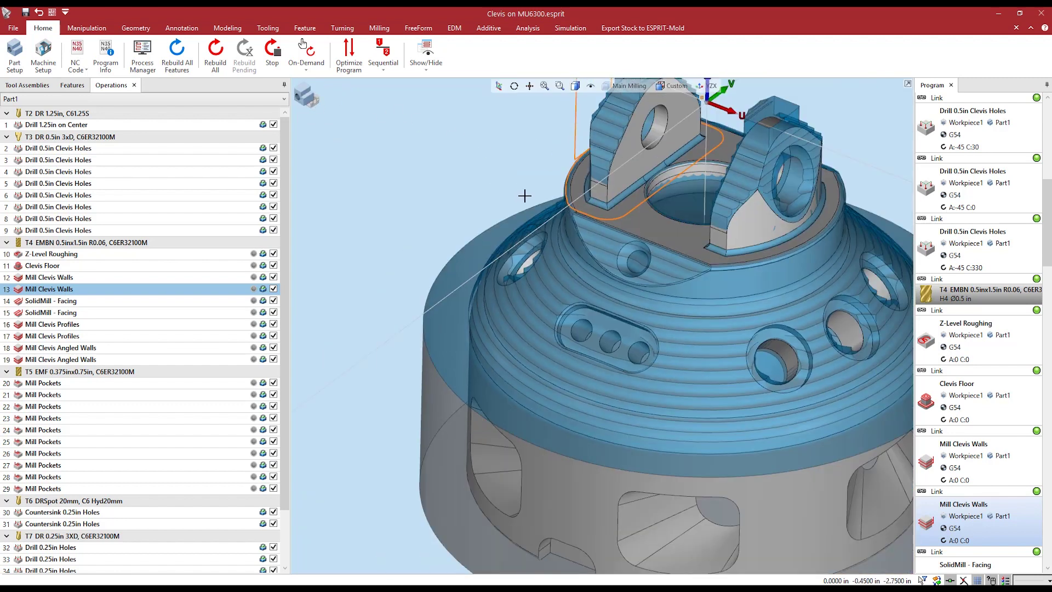
- Change the Tool Motion Pattern of Mill Pockets operation 24 on its Strategy page and confirm
click(32, 431)
double_click(186, 430)
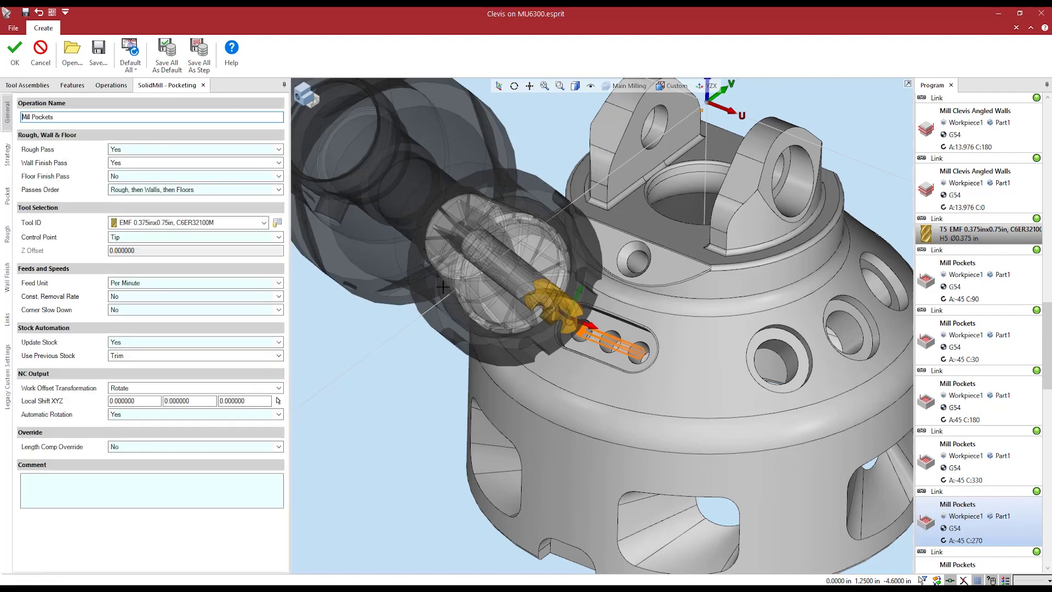
click(4, 156)
click(134, 117)
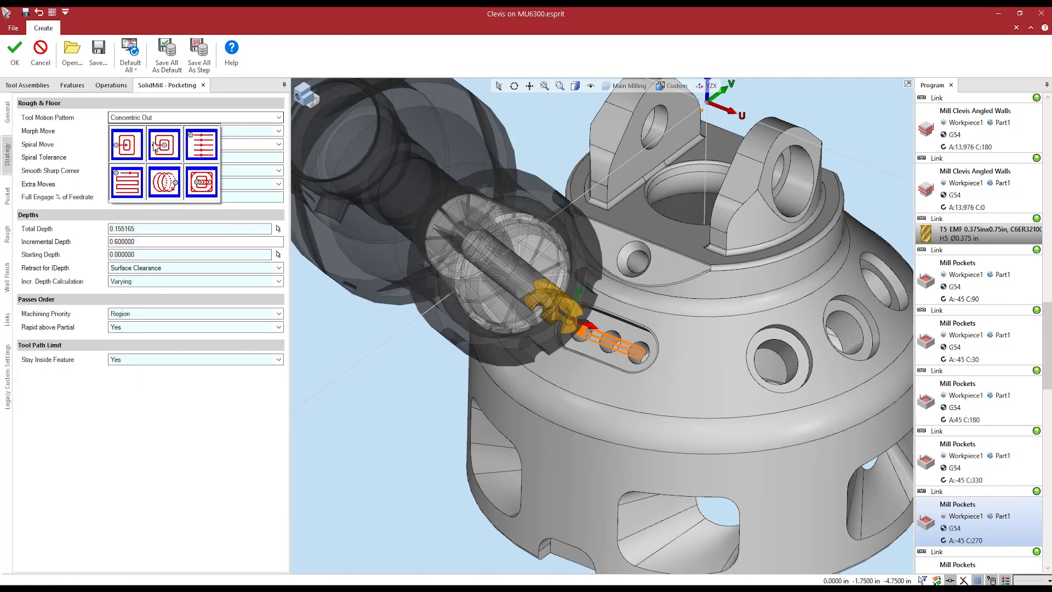
click(208, 182)
click(16, 54)
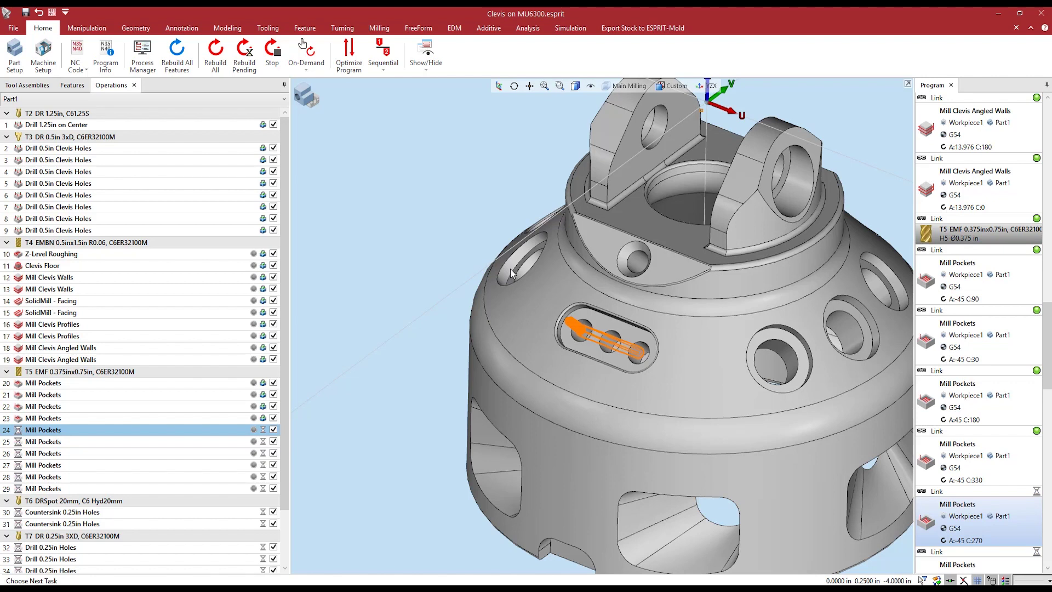
- Rebuild Mill Pockets operation 24 on its own and recalculate its stock
right_click(100, 429)
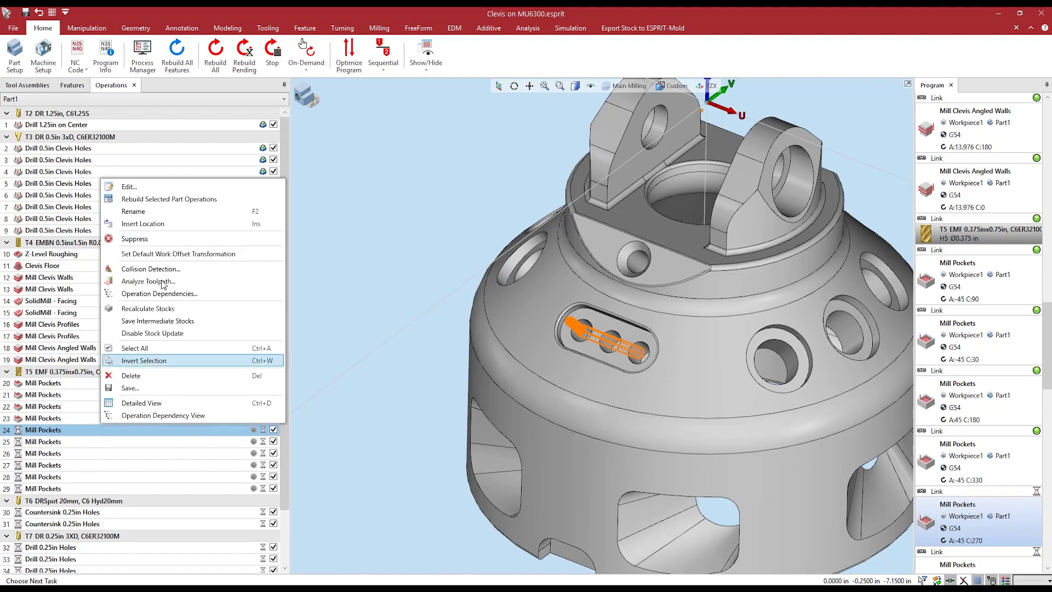
click(195, 200)
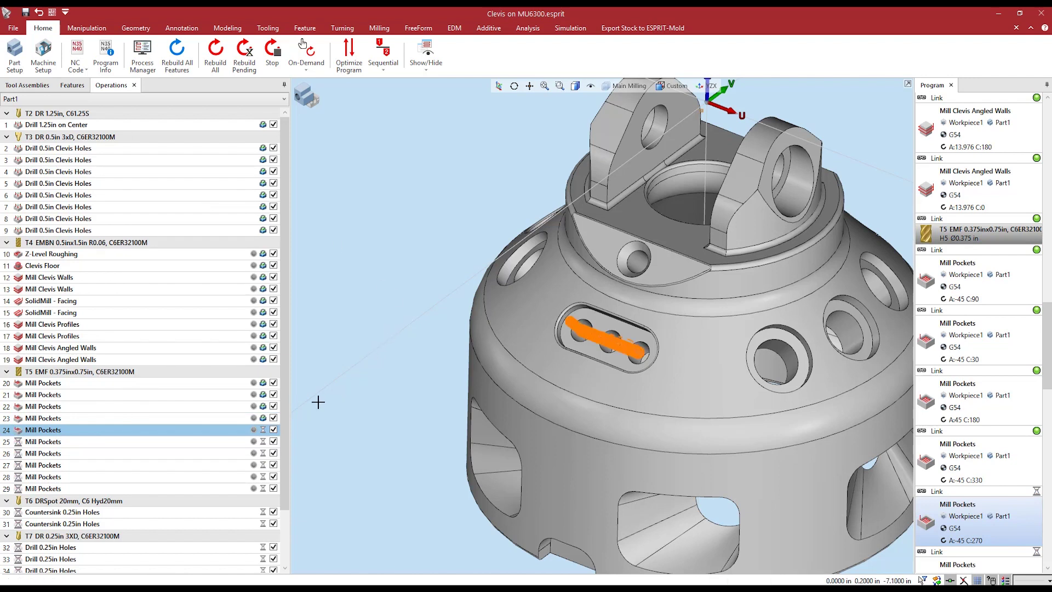
right_click(230, 432)
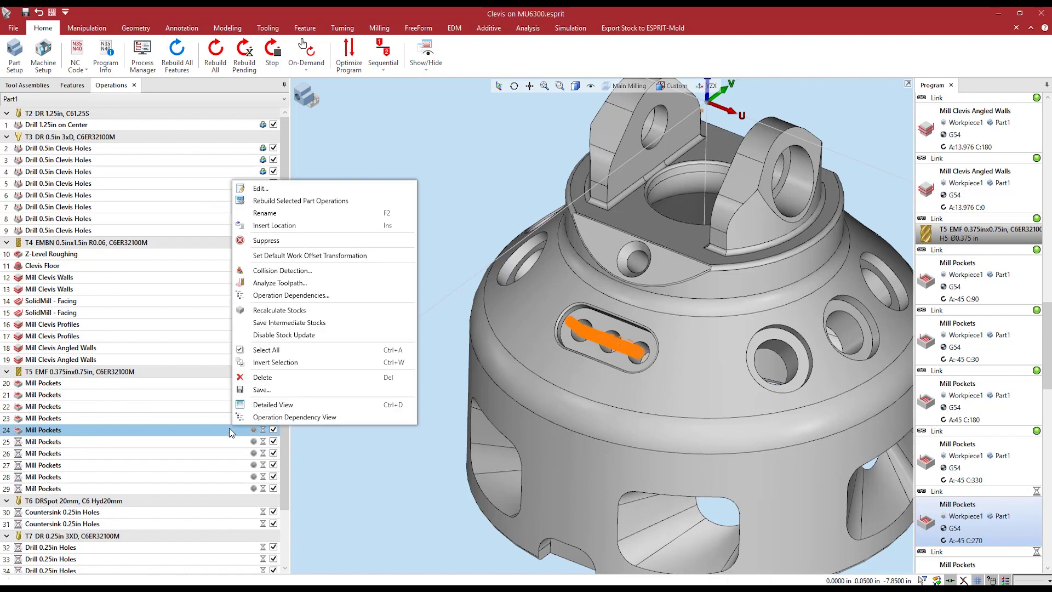
click(302, 310)
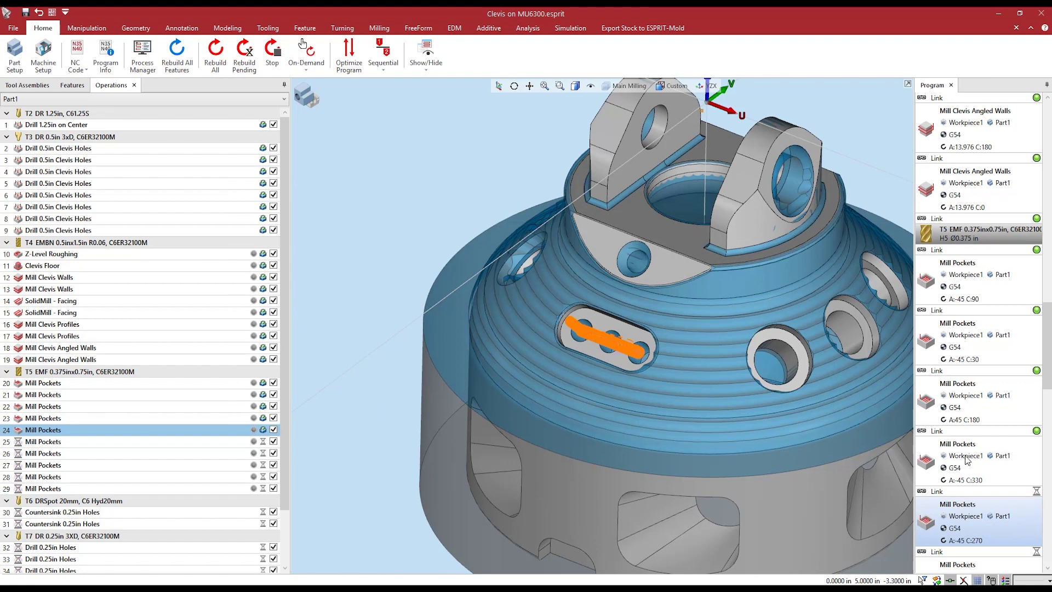
- Rebuild the pending link after operation 24 with Rebuild Selected Link
right_click(971, 493)
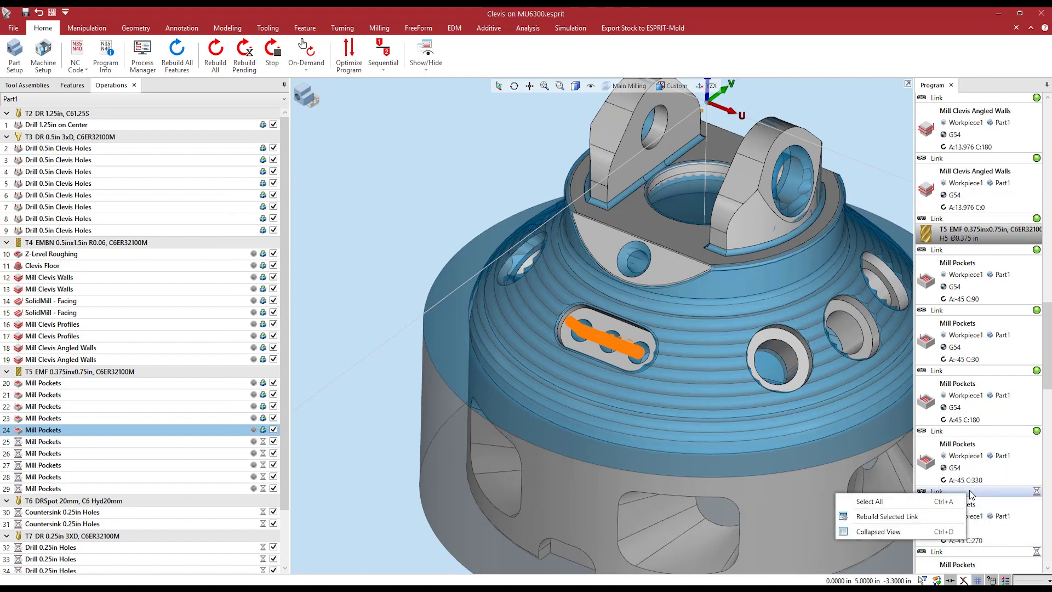
click(925, 518)
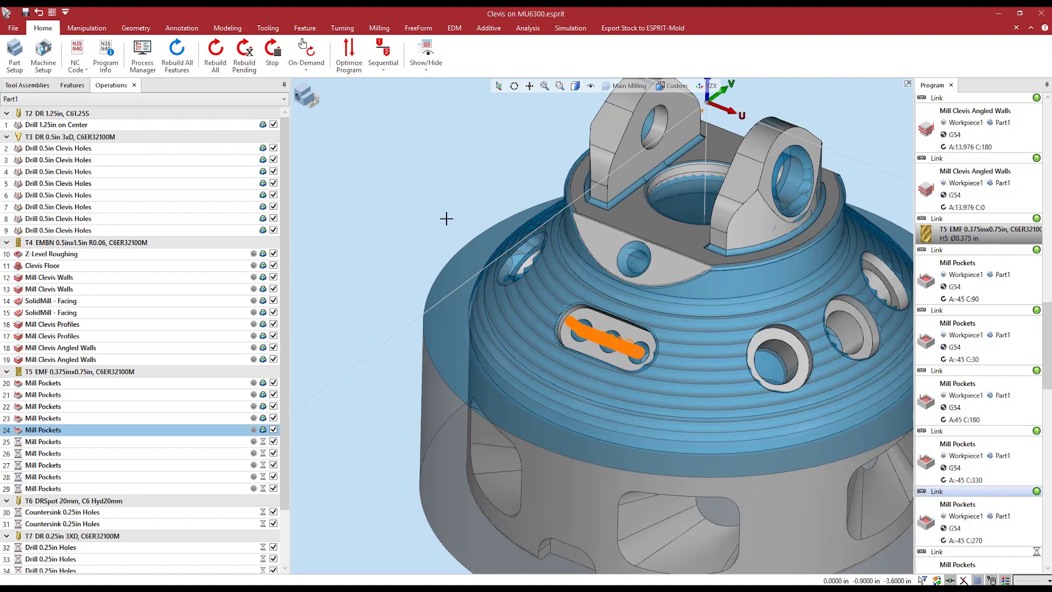